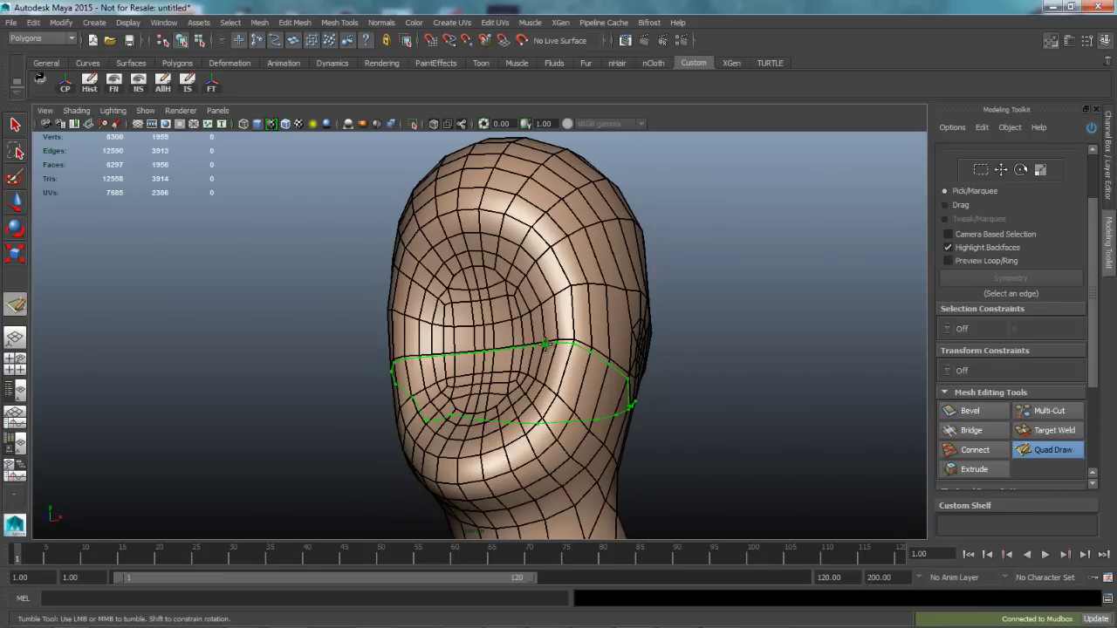
# - Insert two new edge loops across the head and face of the retopologized mesh
pyautogui.keyDown('ctrl'); pyautogui.click(630, 401); pyautogui.keyUp('ctrl')
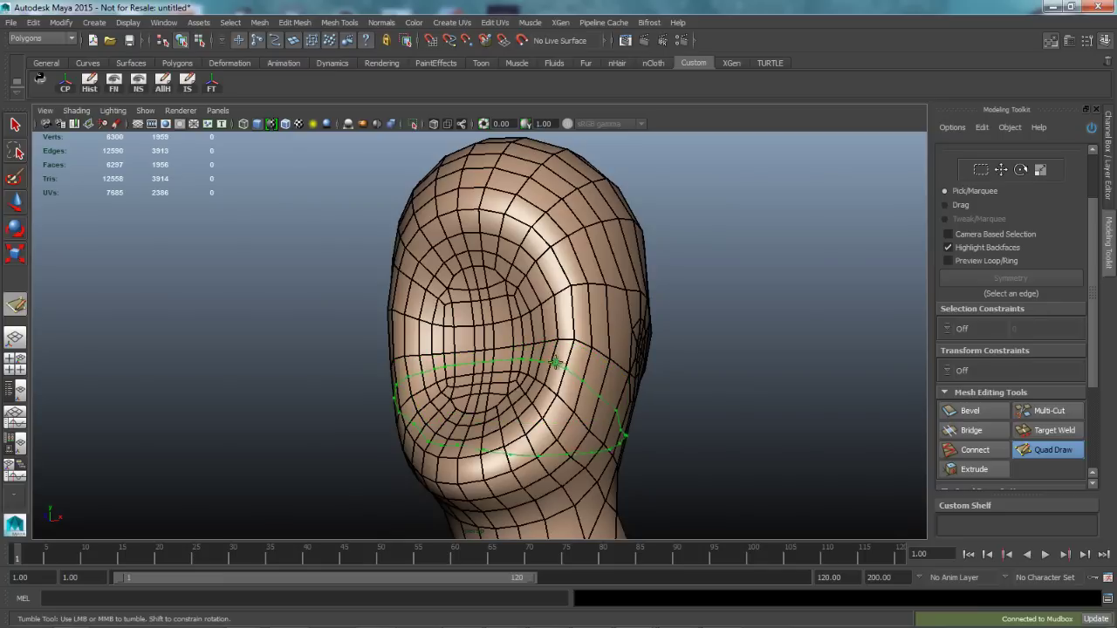
pyautogui.keyDown('ctrl'); pyautogui.click(555, 267); pyautogui.keyUp('ctrl')
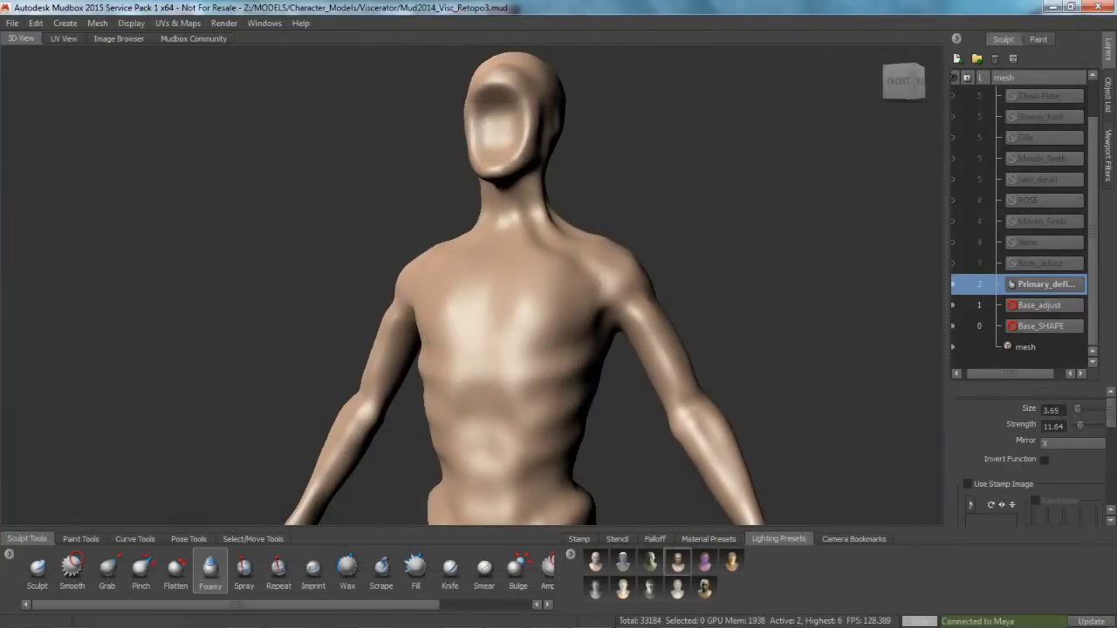
# - Raise the creature sculpt to subdivision level 3 and turn the torso toward the camera
pyautogui.keyDown('alt'); pyautogui.moveTo(536, 366); pyautogui.dragTo(542, 333); pyautogui.keyUp('alt')
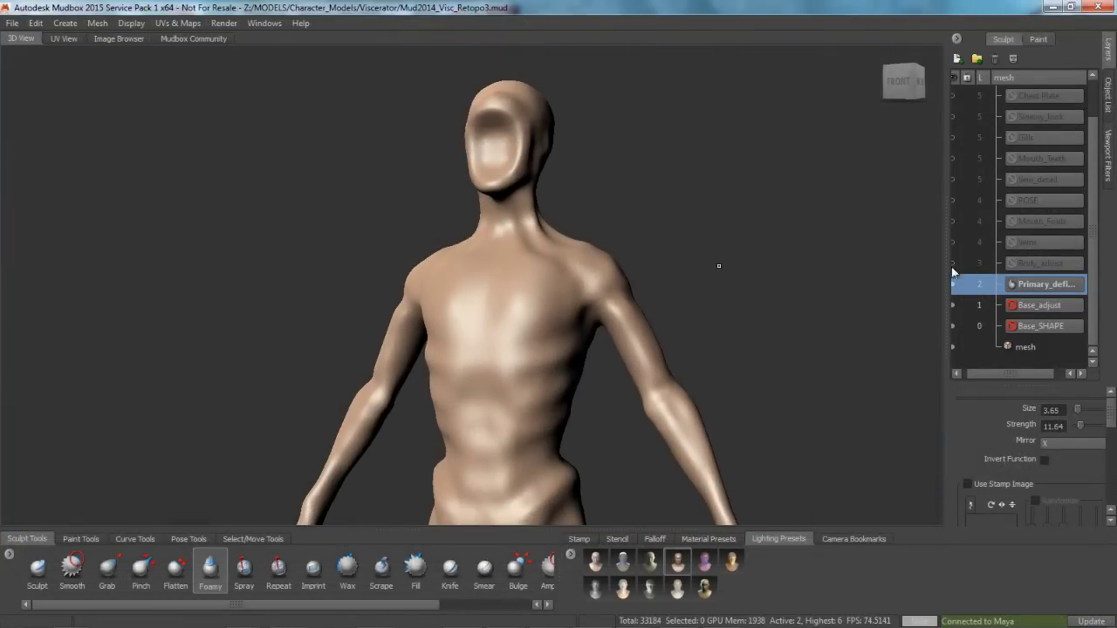
pyautogui.moveTo(983, 373); pyautogui.dragTo(977, 374)
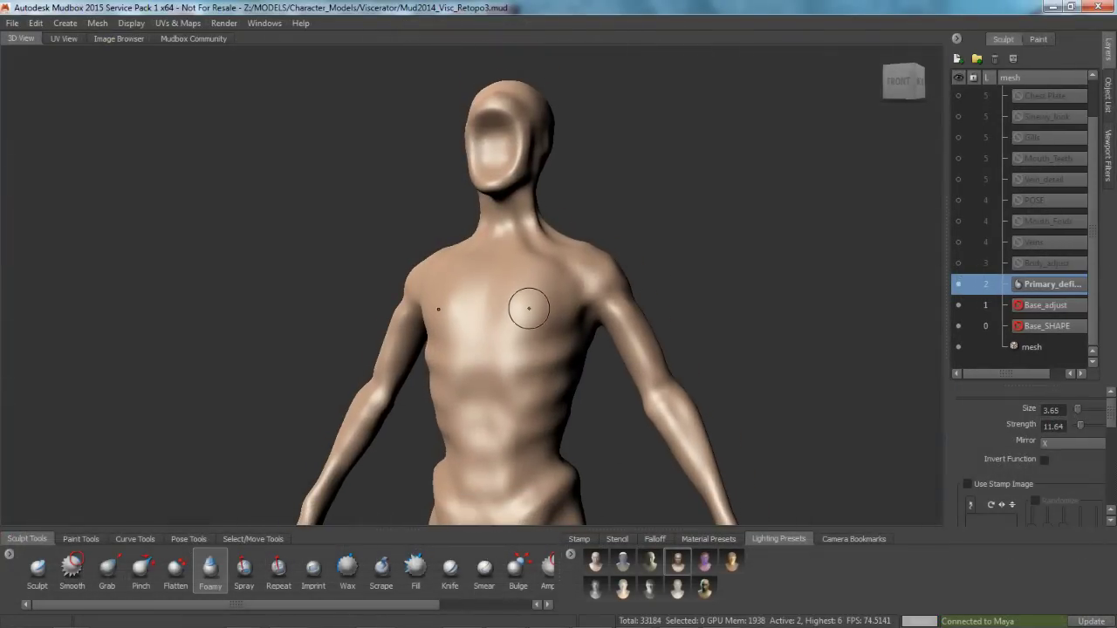
pyautogui.press('pageup')
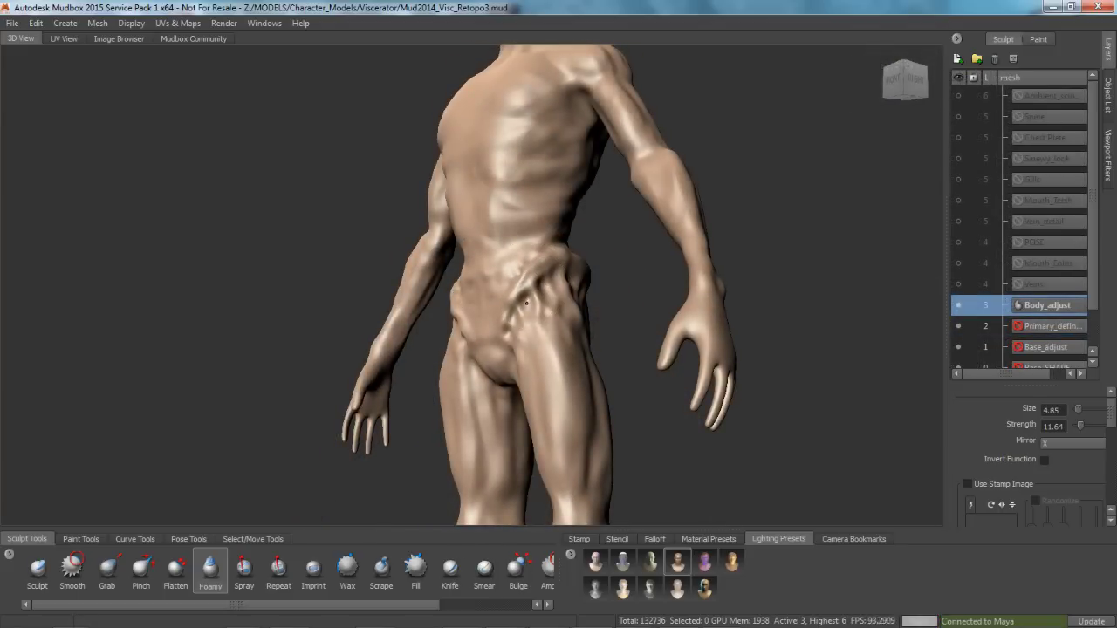
pyautogui.moveTo(536, 349)
pyautogui.keyDown('alt'); pyautogui.mouseDown()
pyautogui.moveTo(588, 380)
pyautogui.moveTo(573, 379)
pyautogui.moveTo(568, 354)
pyautogui.mouseUp(); pyautogui.keyUp('alt')
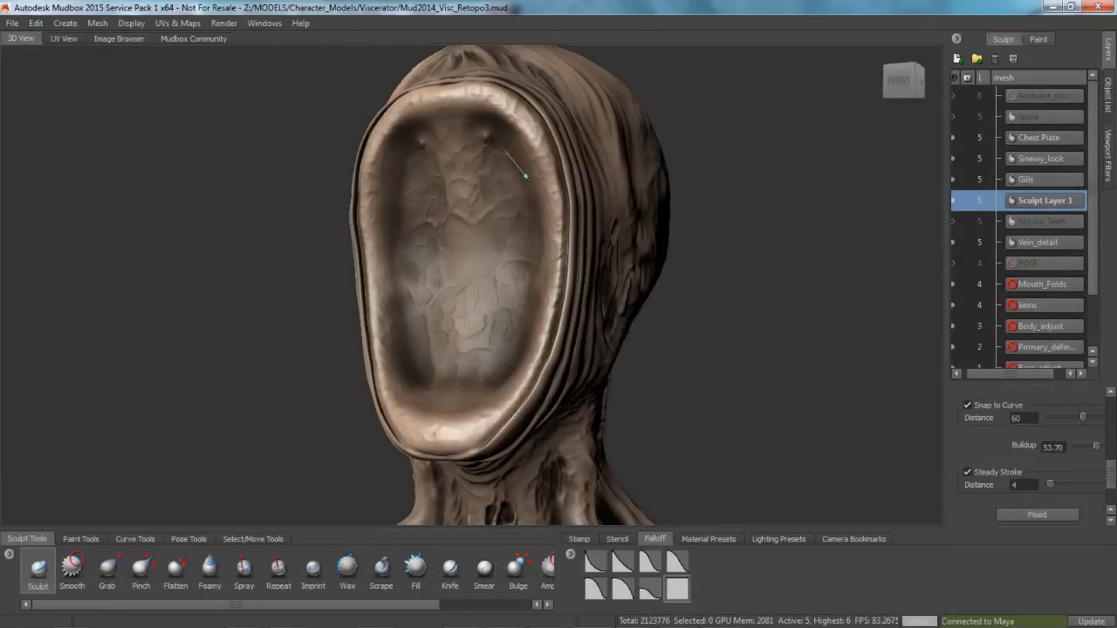
# - Sculpt a fold along the mouth's bottom rim and bumps down its upper centre
pyautogui.moveTo(515, 150)
pyautogui.mouseDown()
pyautogui.moveTo(524, 294)
pyautogui.moveTo(507, 356)
pyautogui.moveTo(445, 403)
pyautogui.mouseUp()
pyautogui.moveTo(482, 147); pyautogui.dragTo(503, 235)
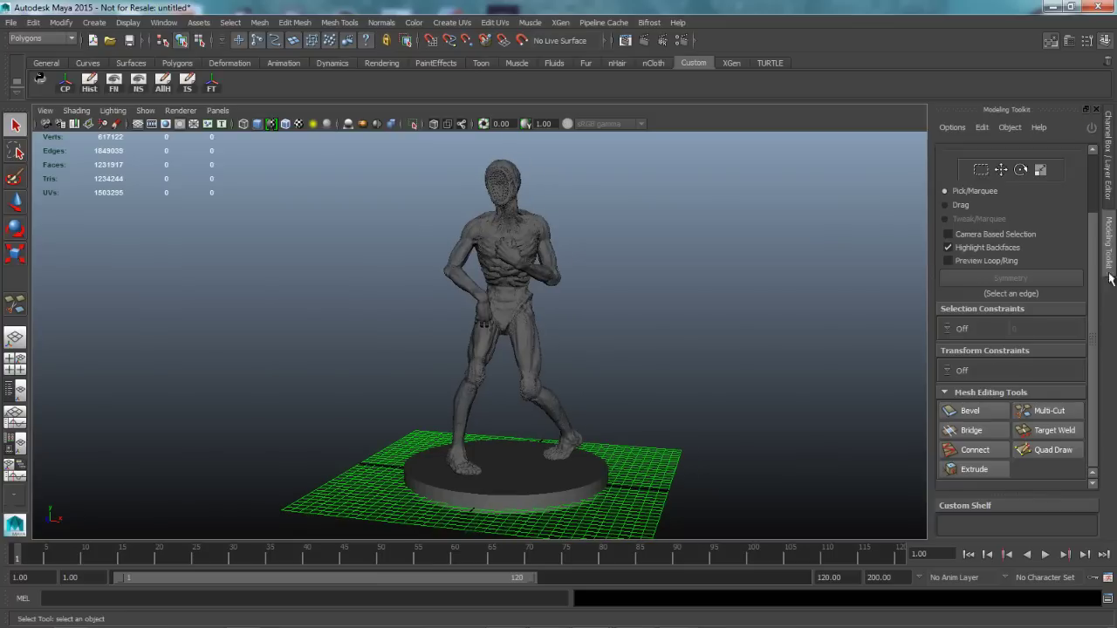
# - Multi-Cut across the waist deleting the lower body, then lay a slice line across the arm
pyautogui.click(1043, 413)
pyautogui.scroll(5, 668, 288)
pyautogui.moveTo(664, 283); pyautogui.dragTo(380, 288)
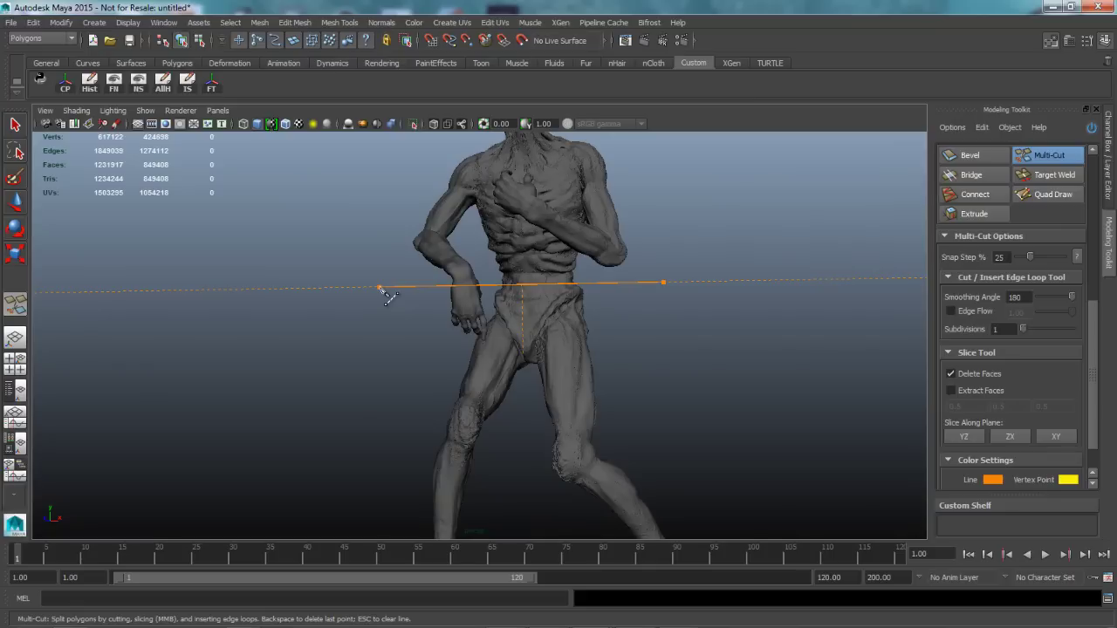
pyautogui.moveTo(379, 288); pyautogui.dragTo(657, 390)
pyautogui.keyDown('alt'); pyautogui.moveTo(468, 319); pyautogui.dragTo(476, 319); pyautogui.keyUp('alt')
pyautogui.moveTo(477, 319); pyautogui.dragTo(441, 285)
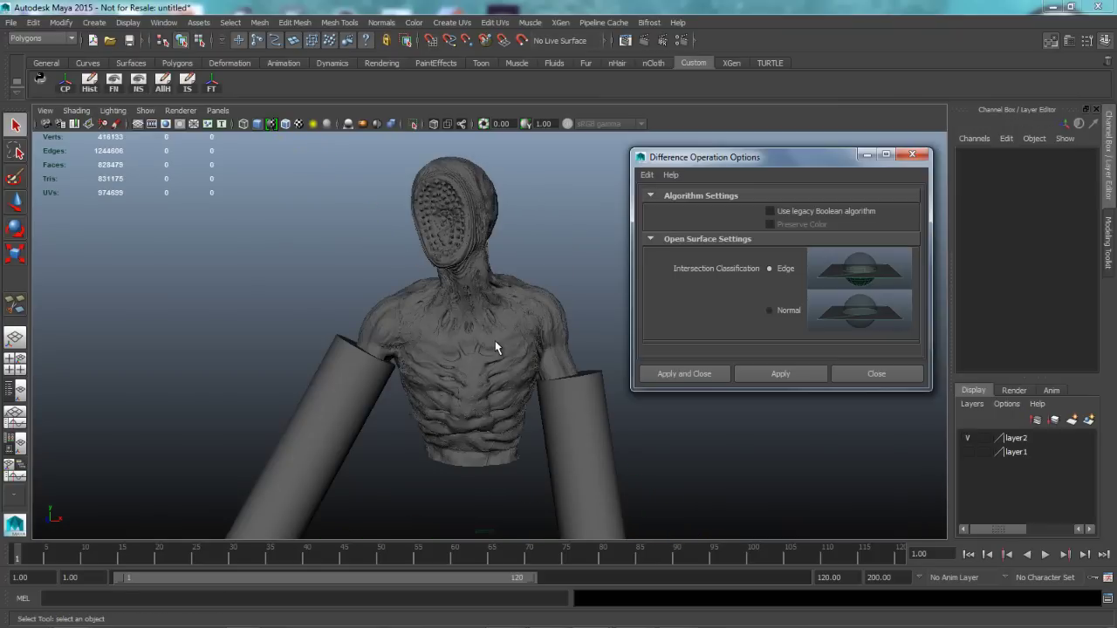
# - Subtract both cylinders from the torso with a Boolean Difference to cut off the arms
pyautogui.click(494, 347)
pyautogui.keyDown('shift'); pyautogui.click(581, 420); pyautogui.keyUp('shift')
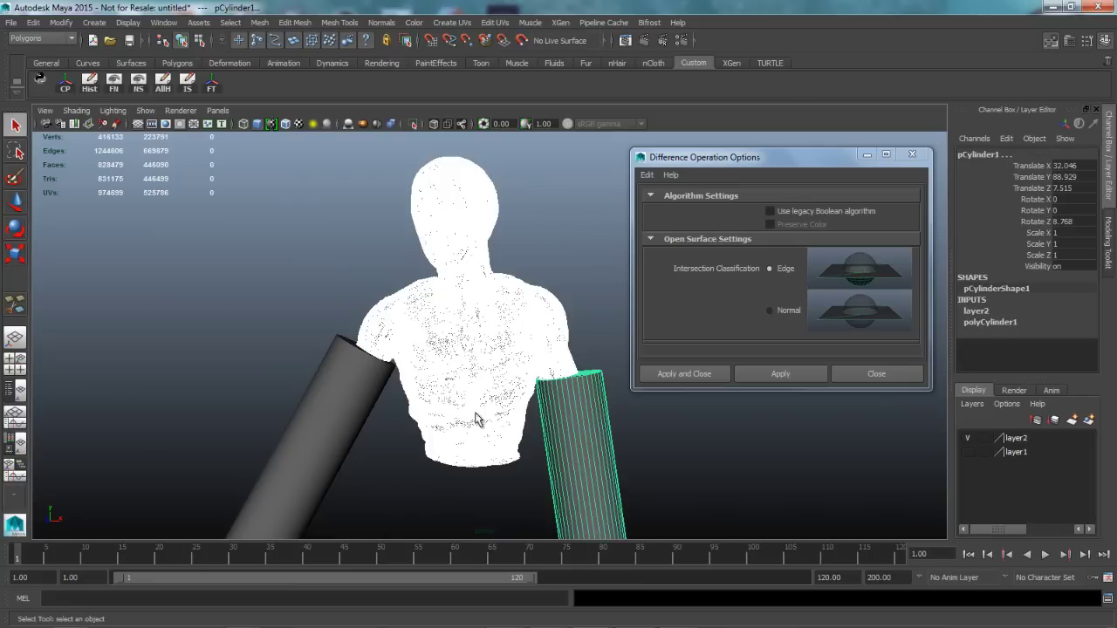
pyautogui.keyDown('shift'); pyautogui.click(350, 395); pyautogui.keyUp('shift')
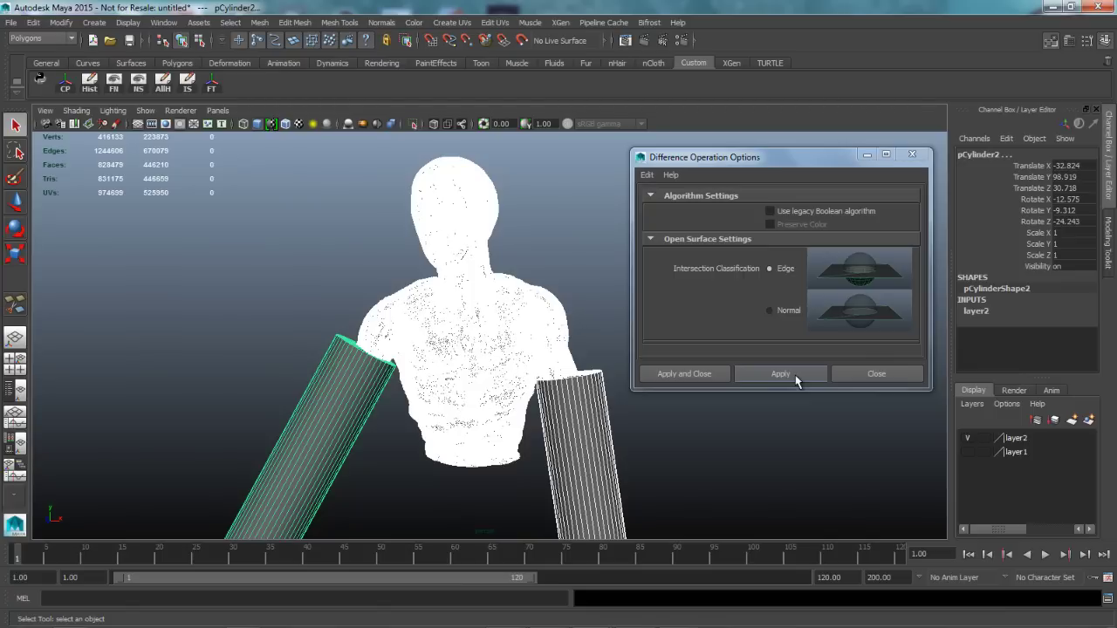
pyautogui.click(779, 373)
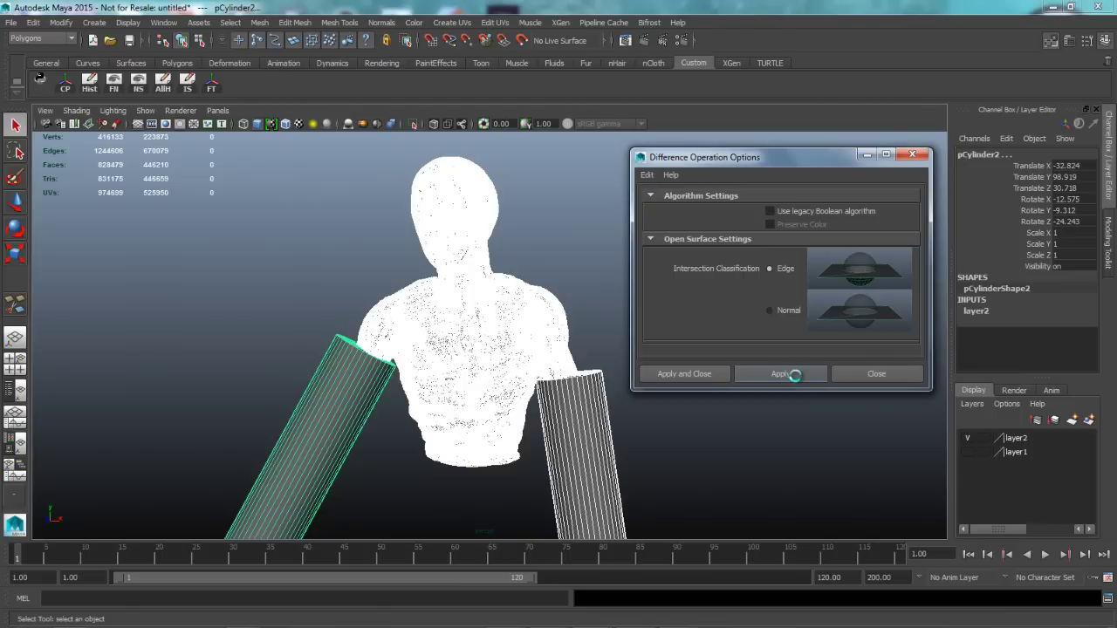
pyautogui.keyDown('alt'); pyautogui.moveTo(311, 356); pyautogui.dragTo(445, 392); pyautogui.keyUp('alt')
# - Export the finished torso mesh with Export Selection
pyautogui.click(470, 375)
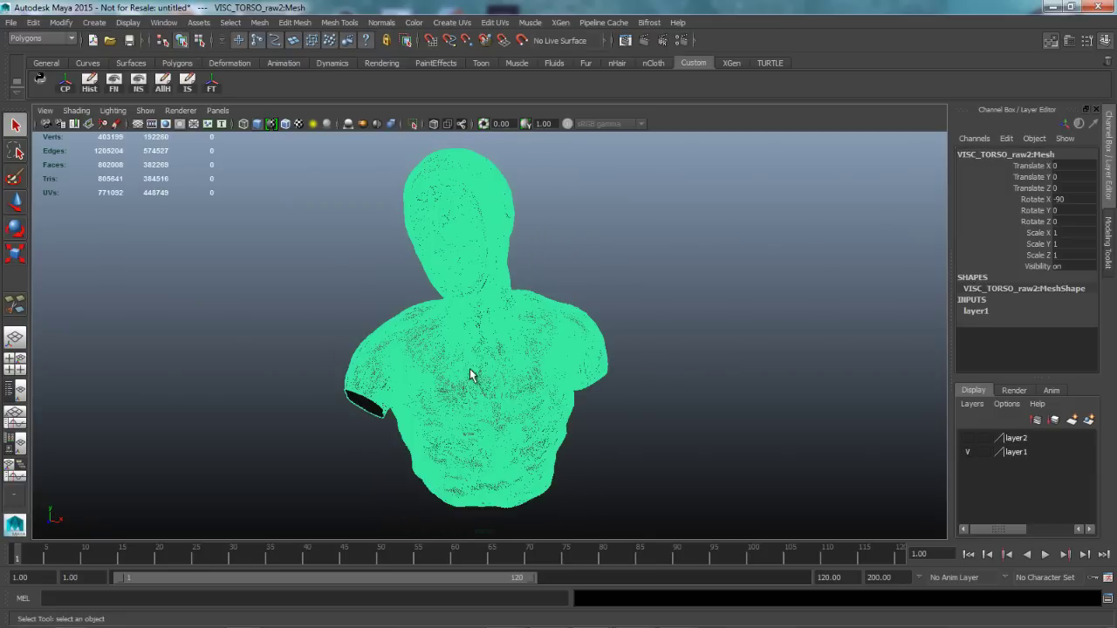
pyautogui.click(12, 21)
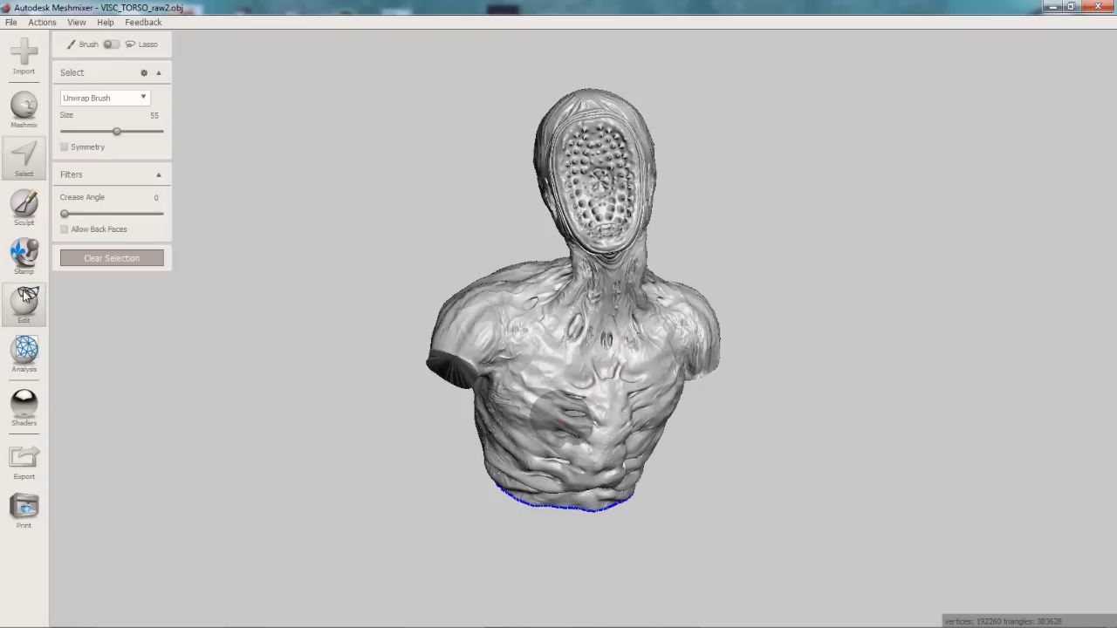
pyautogui.click(24, 301)
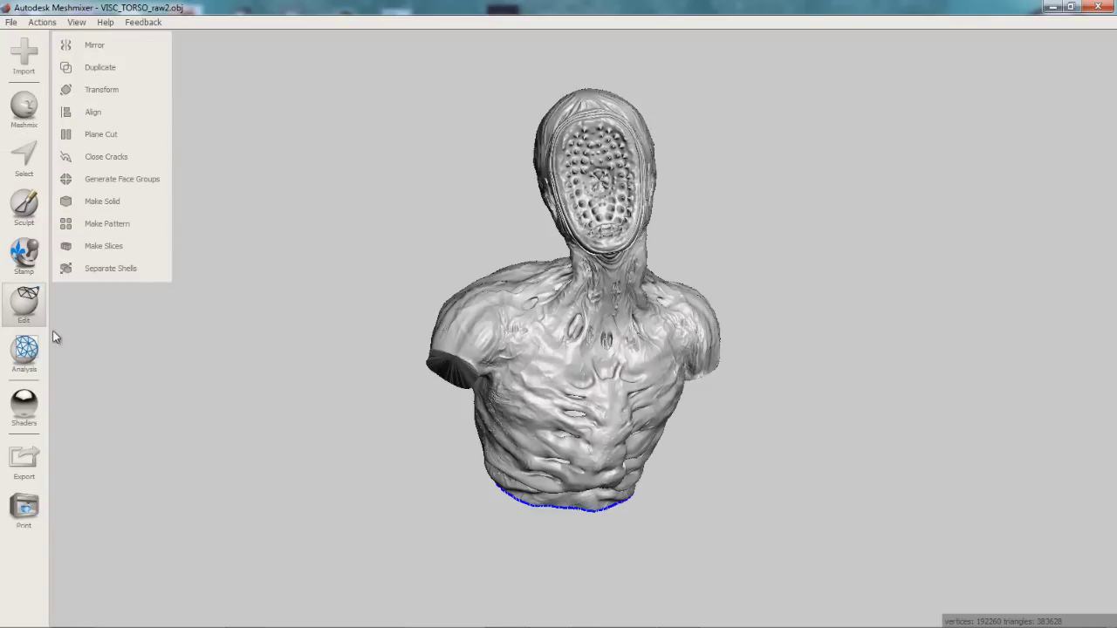
# - Apply Make Solid to the torso in Accurate mode with Mesh Density 512 and recompute
pyautogui.click(105, 203)
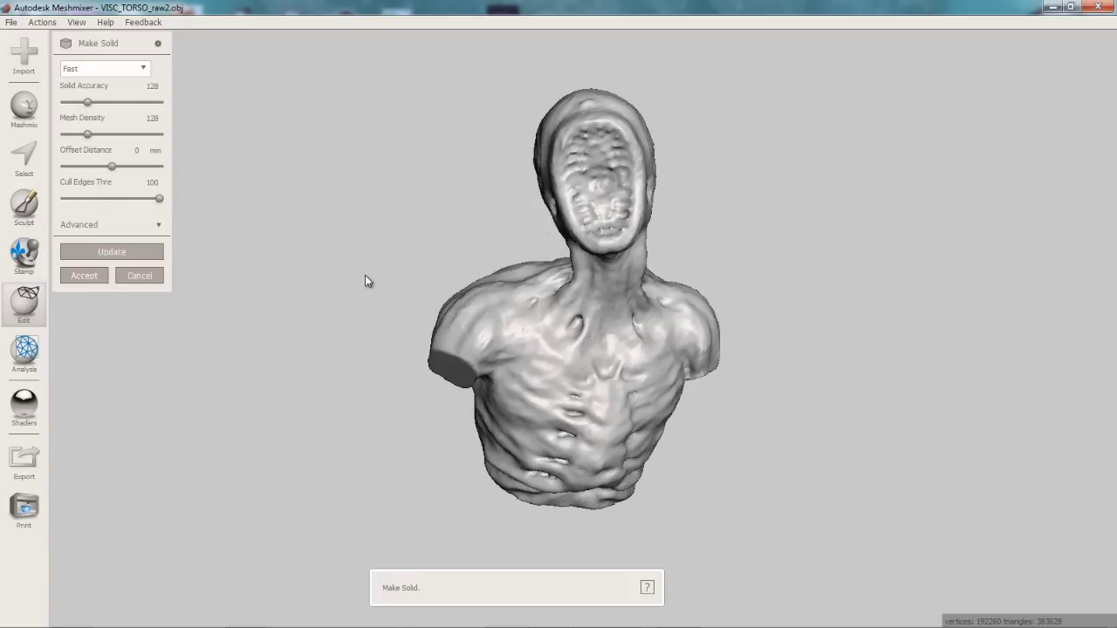
pyautogui.moveTo(365, 281); pyautogui.dragTo(232, 185, button='right')
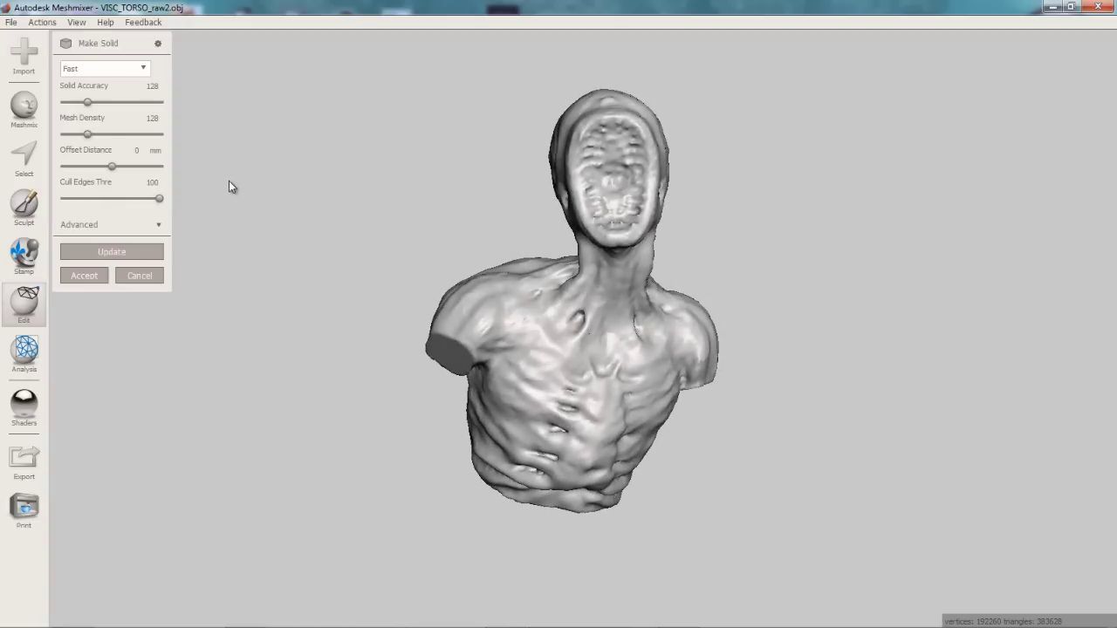
pyautogui.click(114, 69)
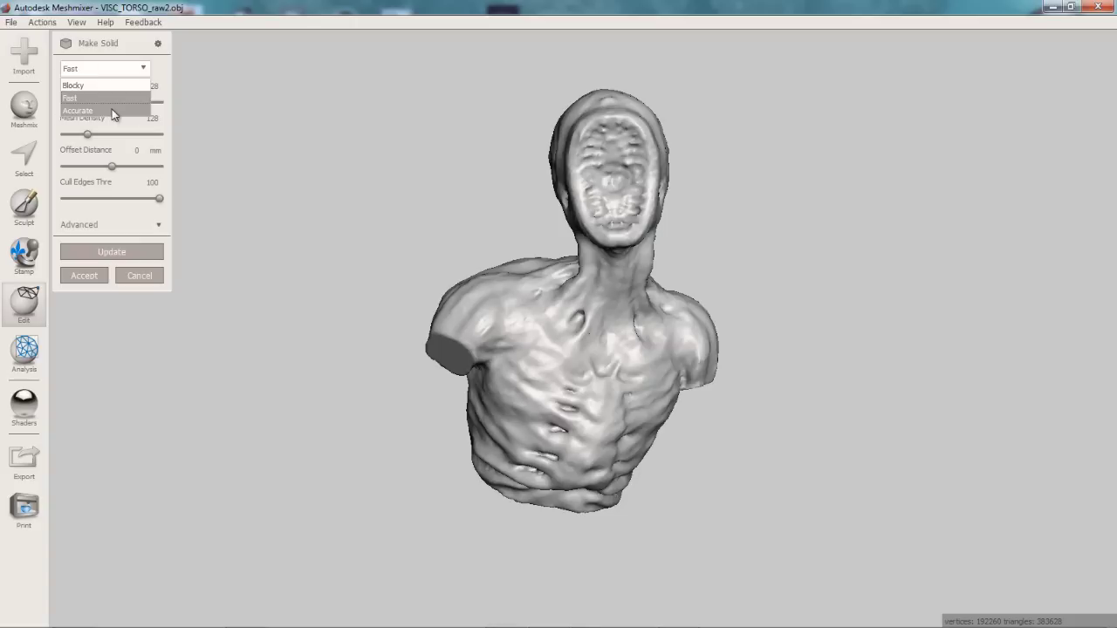
pyautogui.click(112, 110)
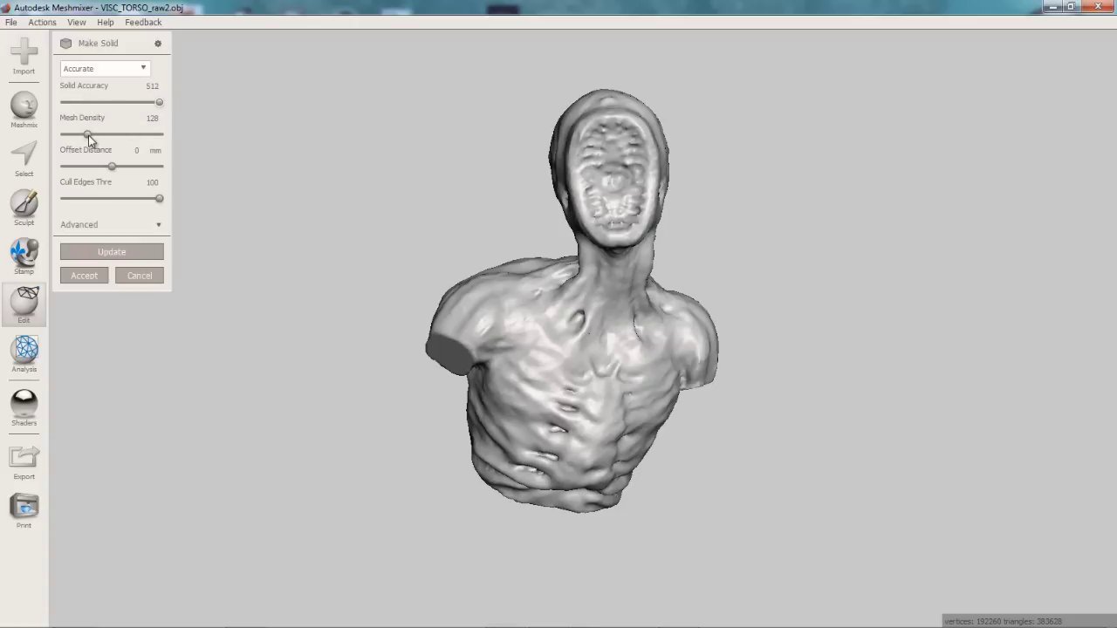
pyautogui.moveTo(88, 135); pyautogui.dragTo(160, 137)
pyautogui.click(113, 252)
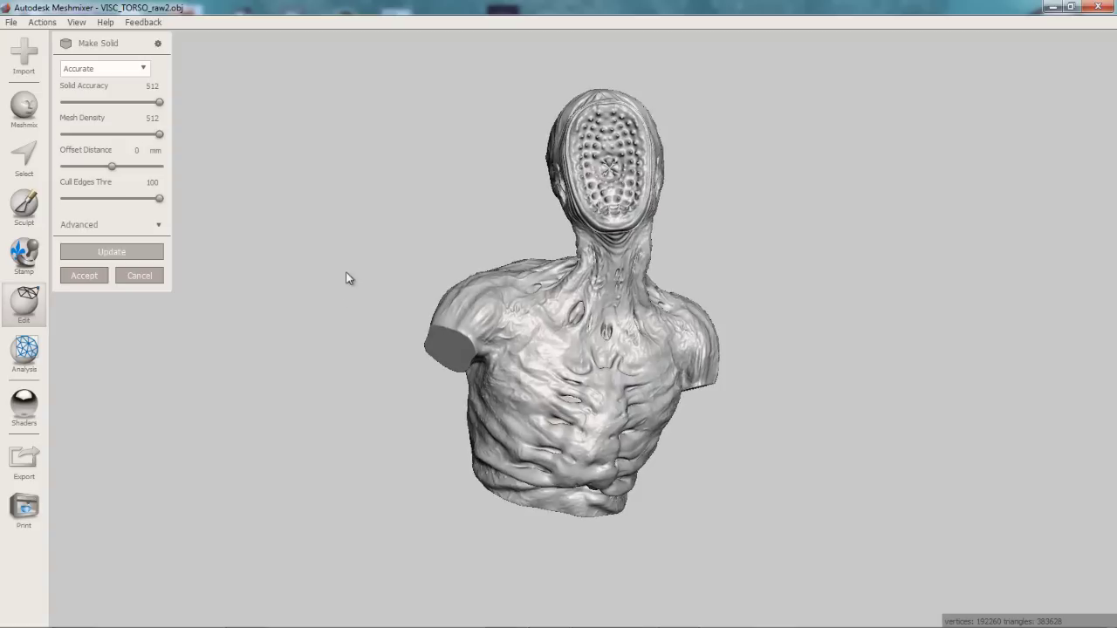
pyautogui.moveTo(356, 249)
pyautogui.mouseDown(button='right')
pyautogui.moveTo(397, 375)
pyautogui.moveTo(494, 442)
pyautogui.moveTo(314, 485)
pyautogui.moveTo(574, 392)
pyautogui.moveTo(524, 440)
pyautogui.moveTo(300, 222)
pyautogui.moveTo(364, 298)
pyautogui.moveTo(377, 247)
pyautogui.mouseUp(button='right')
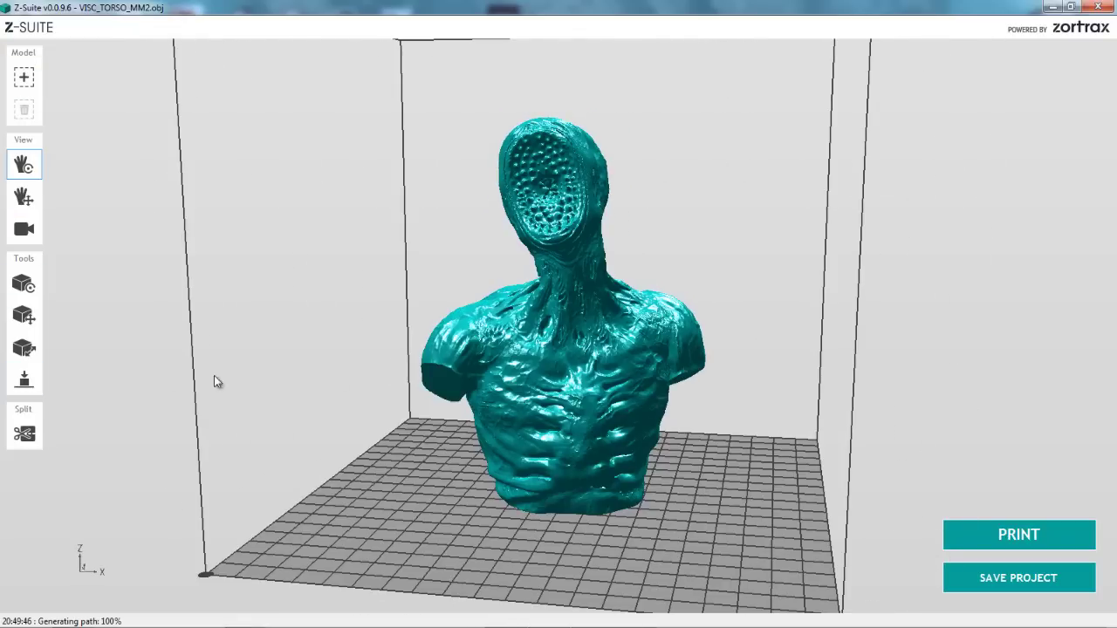
# - Choose the Z-ULTRAT printing profile with 0.09 mm layer thickness and slice the torso
pyautogui.moveTo(875, 349); pyautogui.dragTo(952, 379)
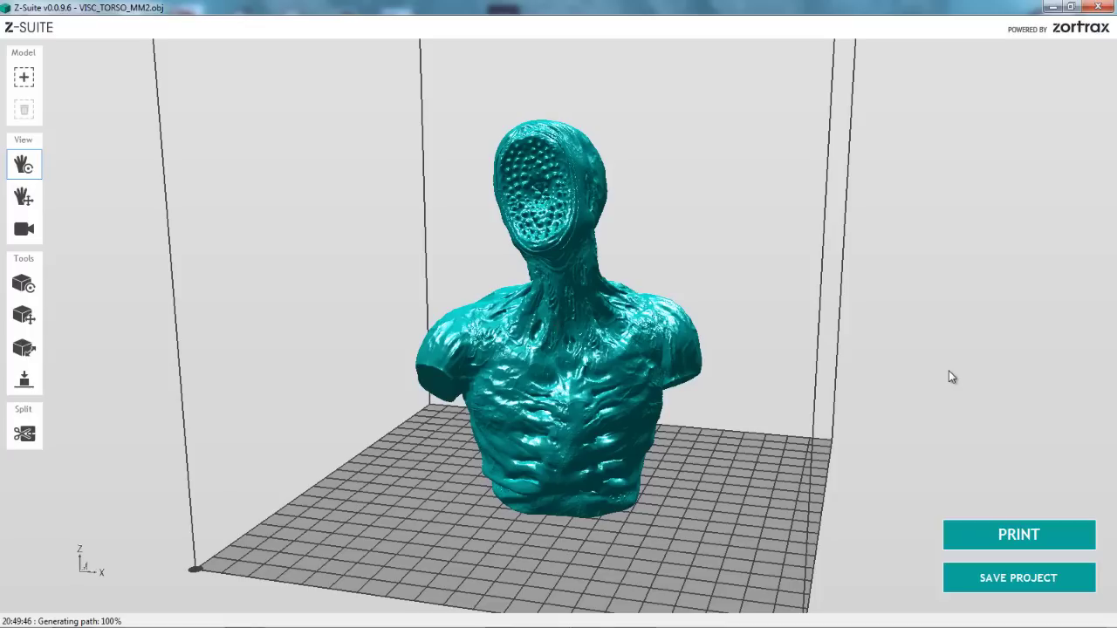
pyautogui.click(996, 529)
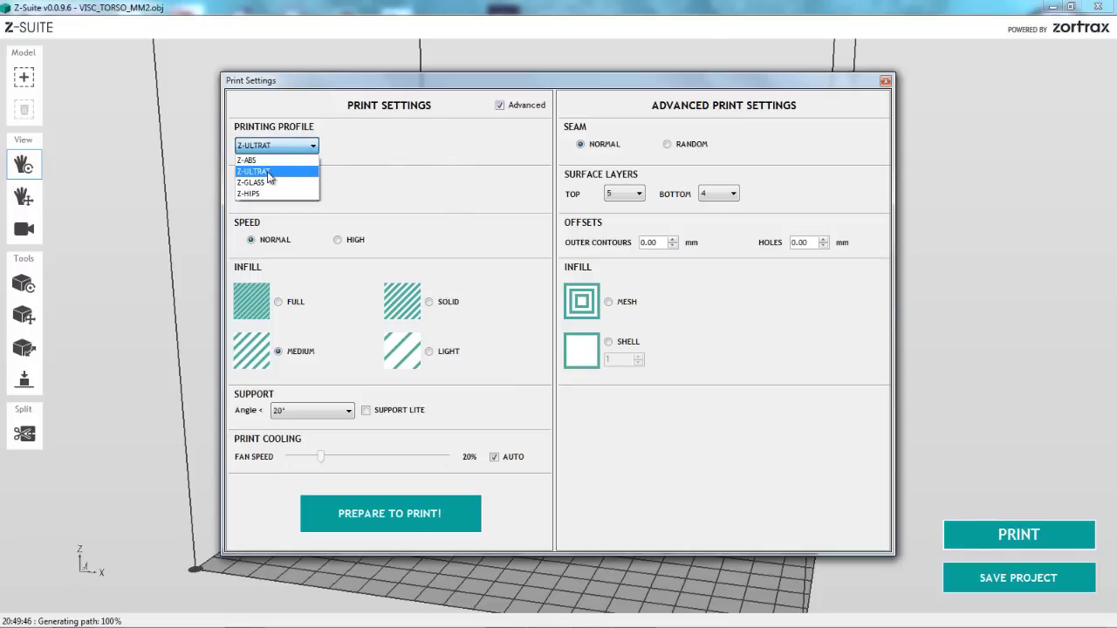
pyautogui.click(268, 174)
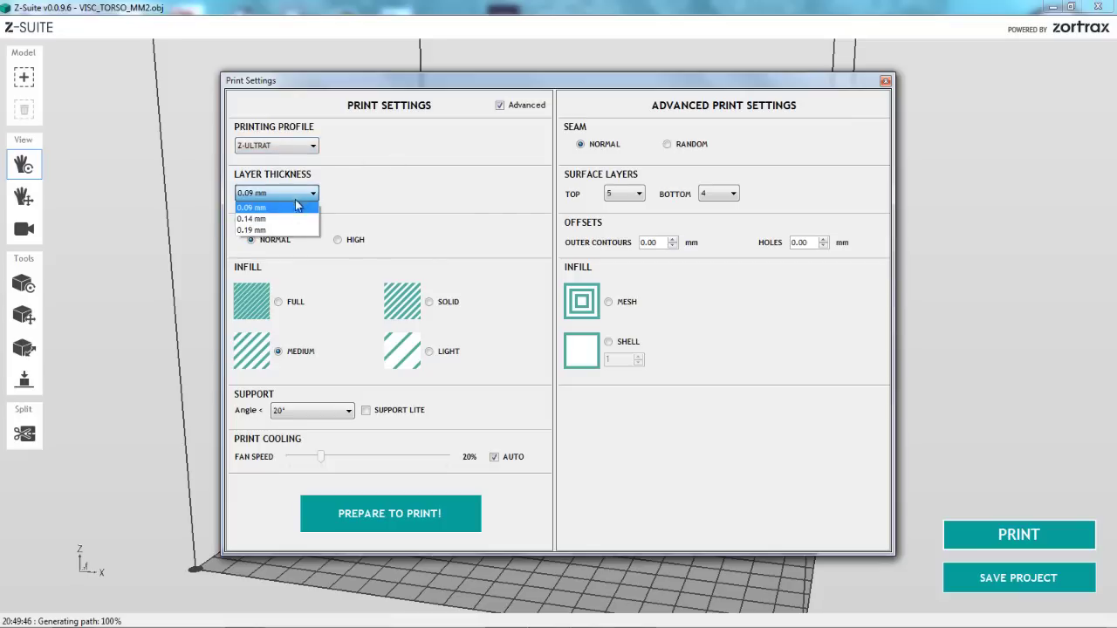
pyautogui.click(280, 210)
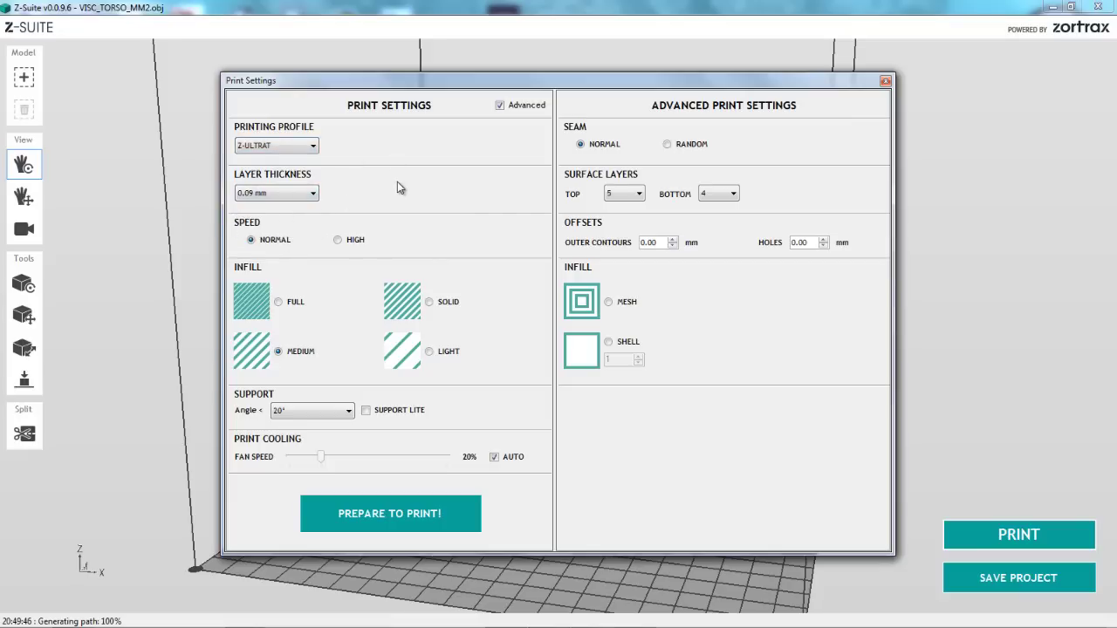
pyautogui.click(305, 193)
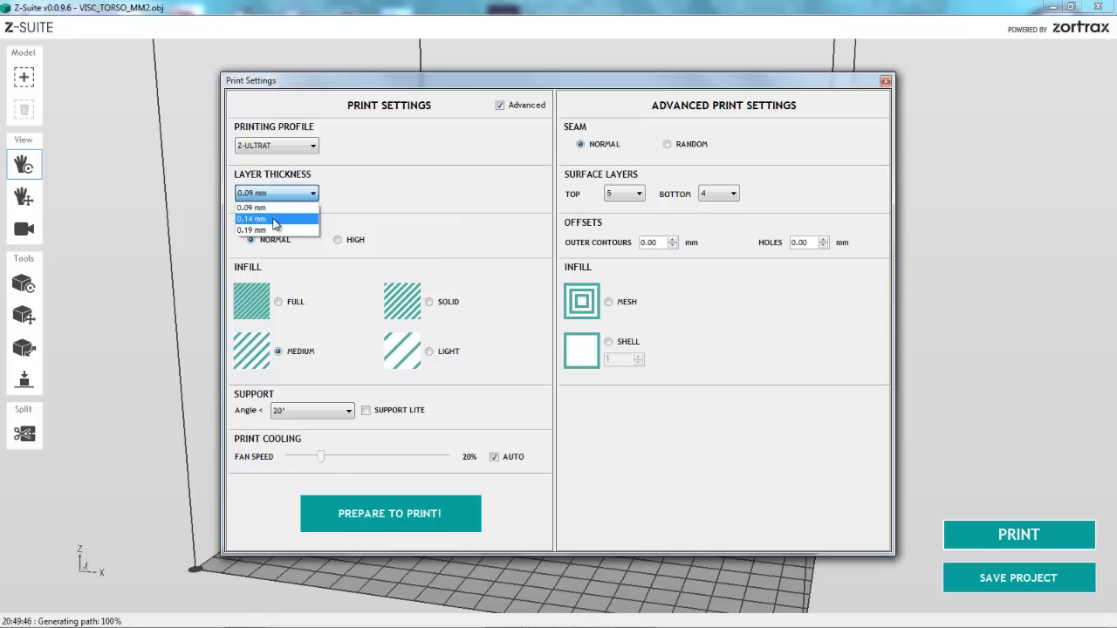
pyautogui.click(306, 209)
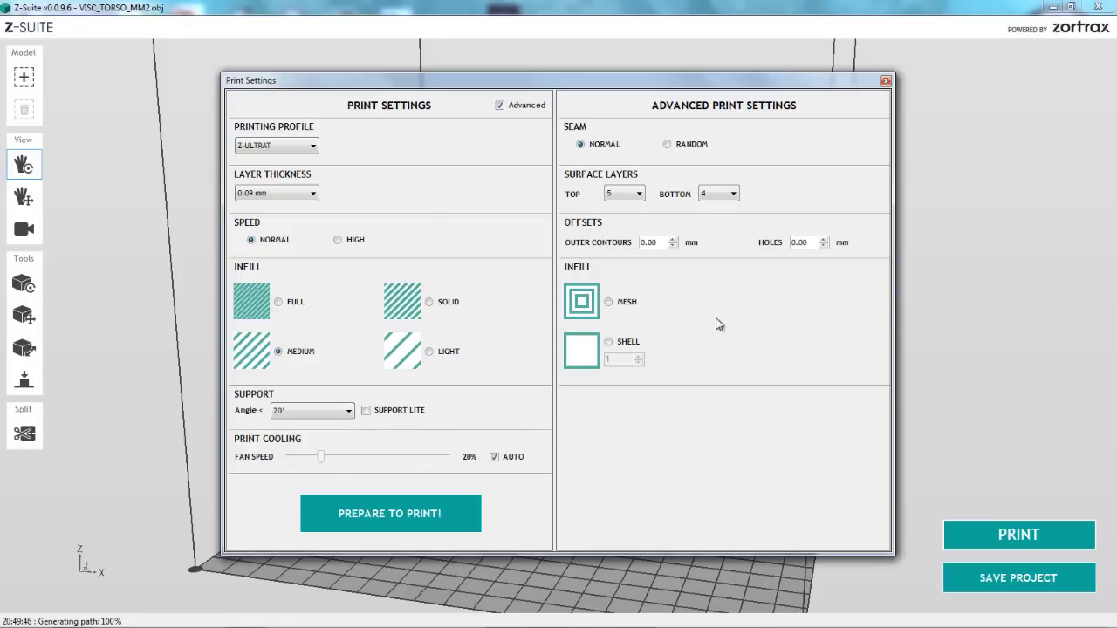
pyautogui.click(477, 491)
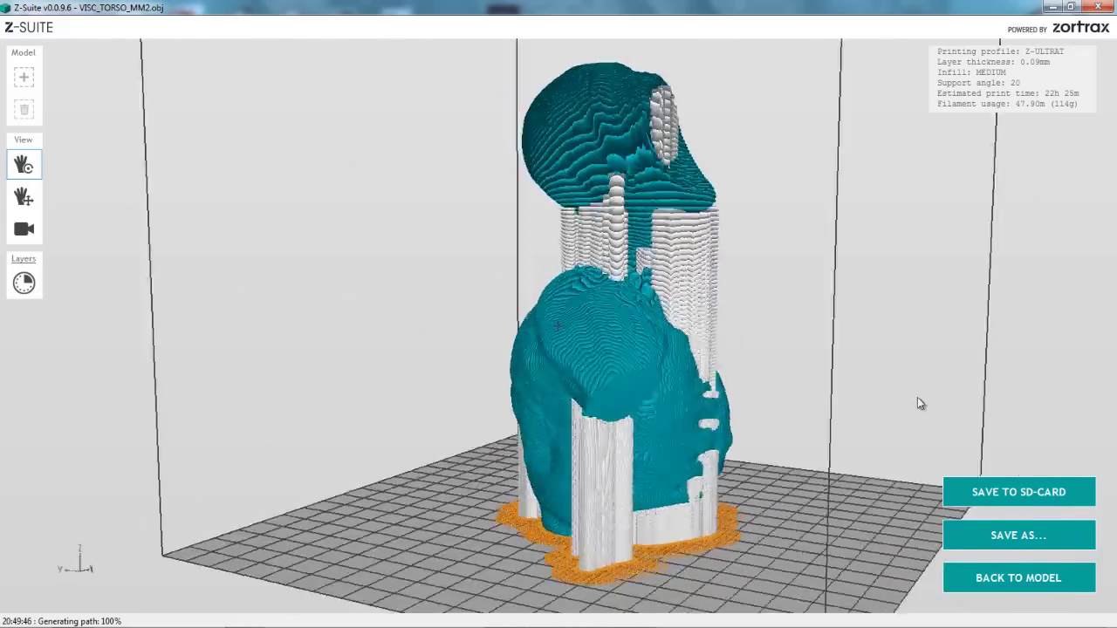
# - Zoom and orbit the sliced preview to inspect the layers and support columns
pyautogui.scroll(10, 668, 416)
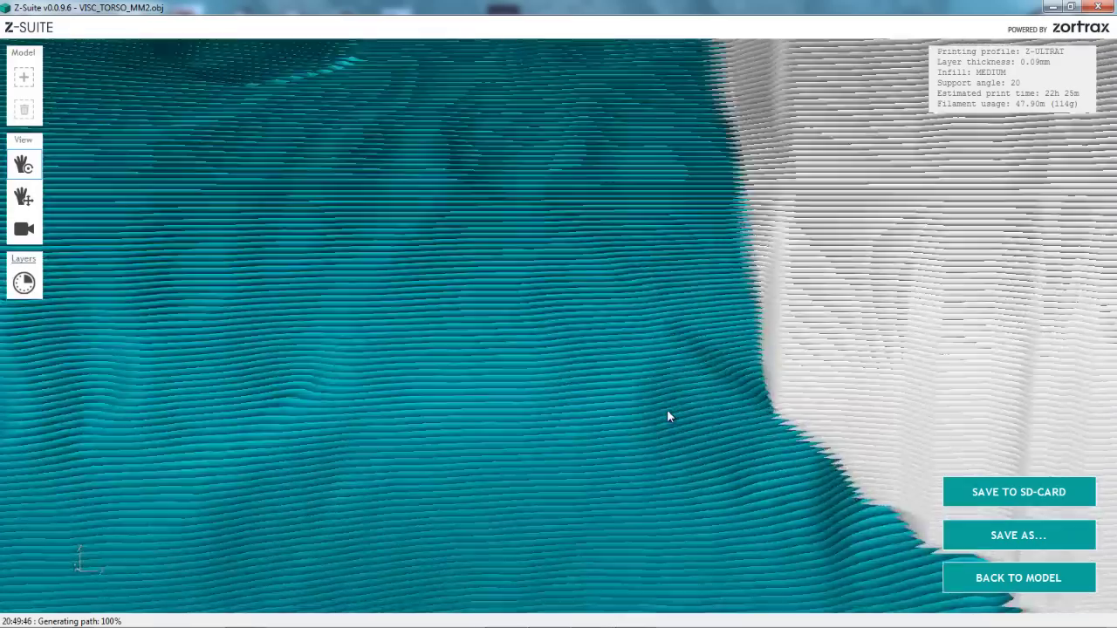
pyautogui.scroll(-9, 667, 416)
pyautogui.scroll(-10, 670, 415)
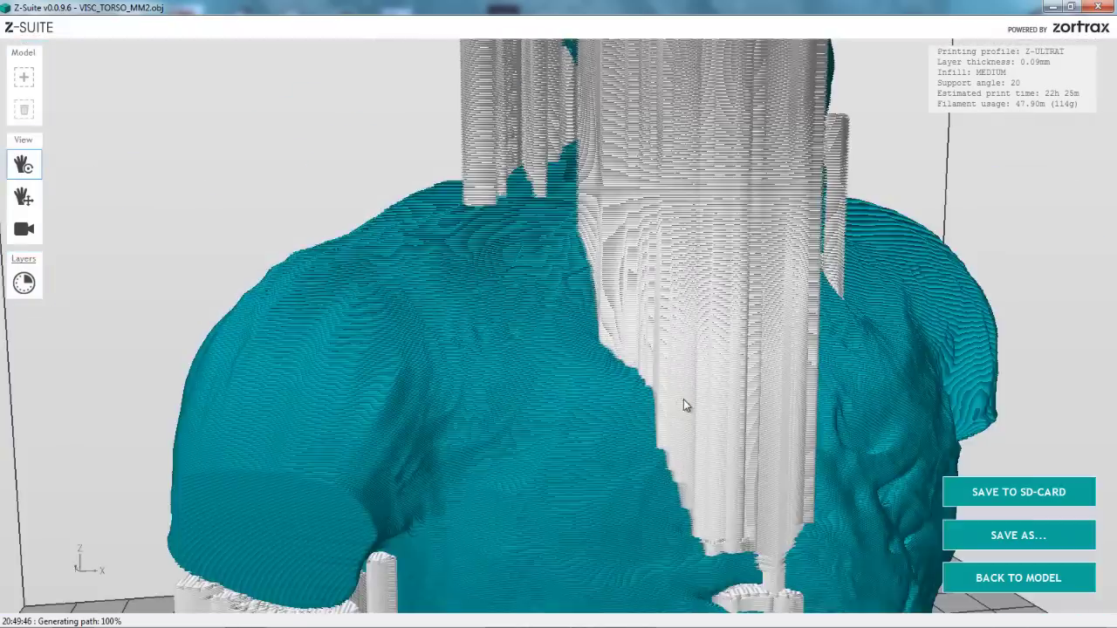
pyautogui.moveTo(863, 210); pyautogui.dragTo(829, 335)
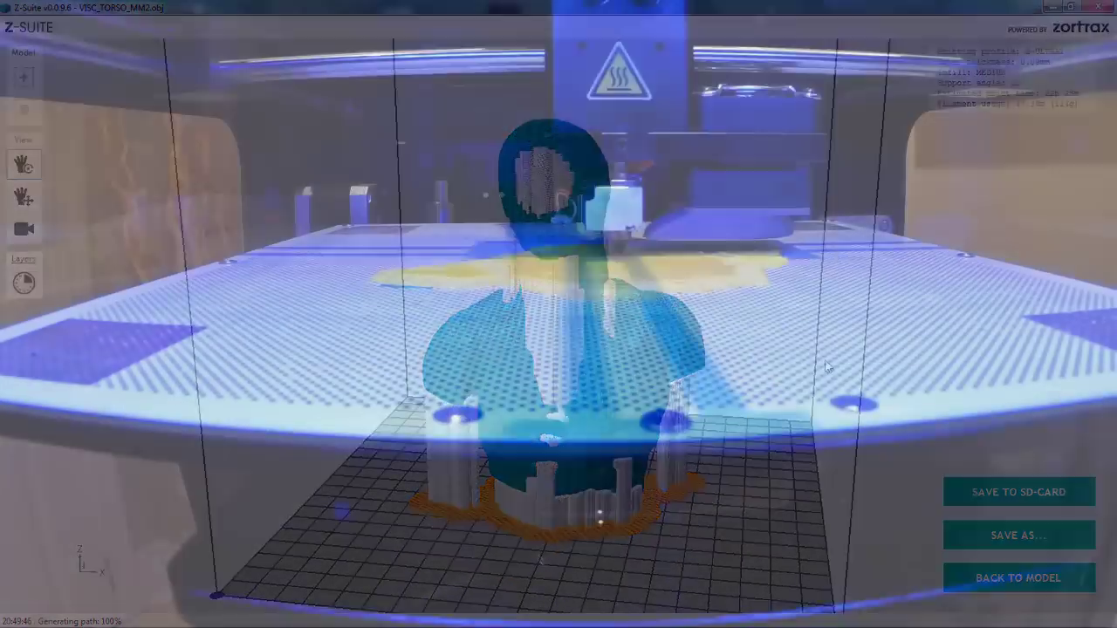